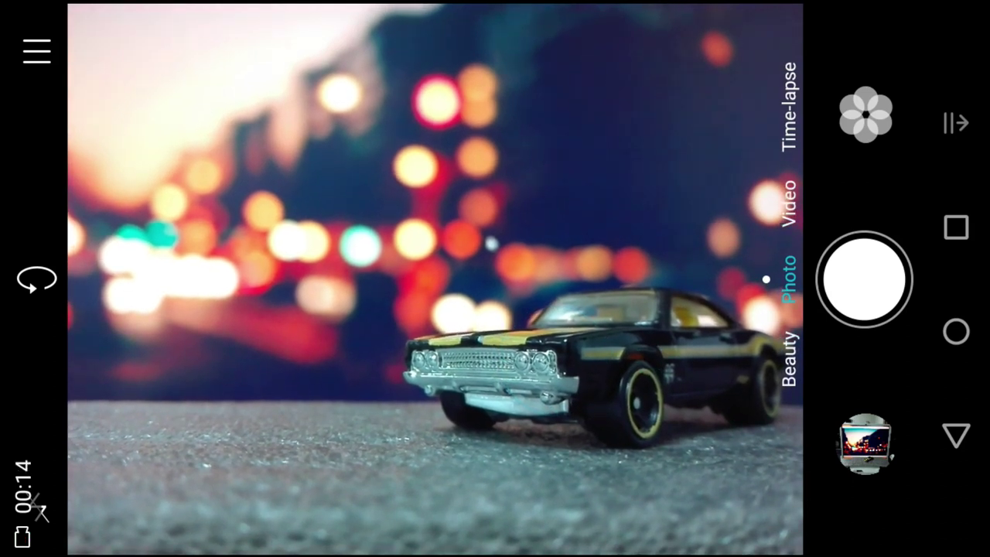
# Take two shots of the toy muscle car framed over the city bokeh
pyautogui.click(863, 279)
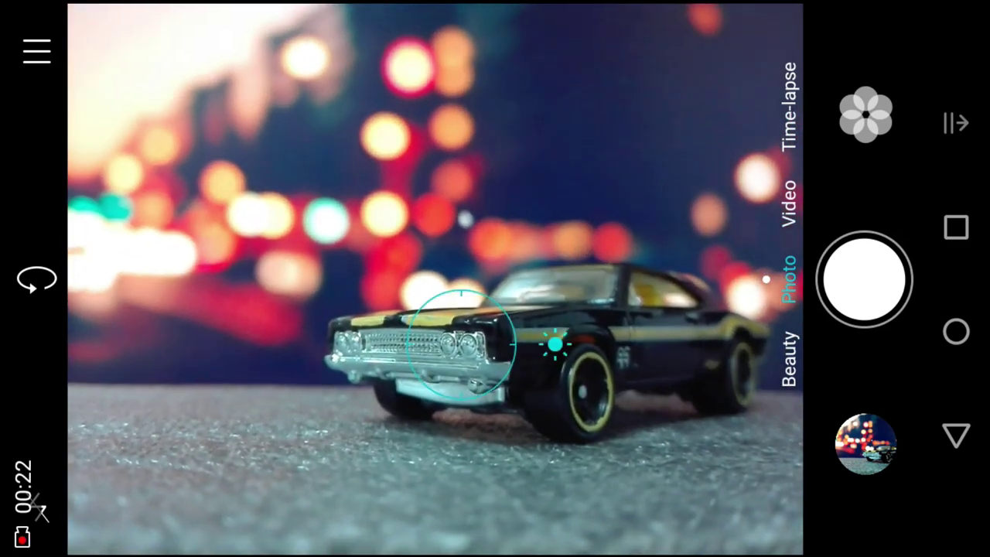
pyautogui.click(863, 278)
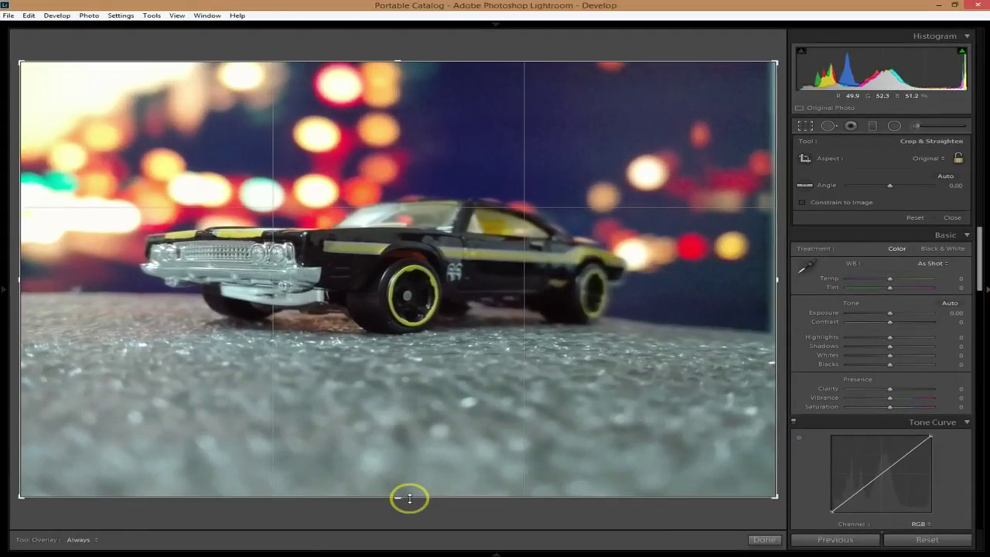
# Crop off the foreground below the car, straighten by -0.67°, and apply the crop
pyautogui.moveTo(400, 495); pyautogui.dragTo(410, 437)
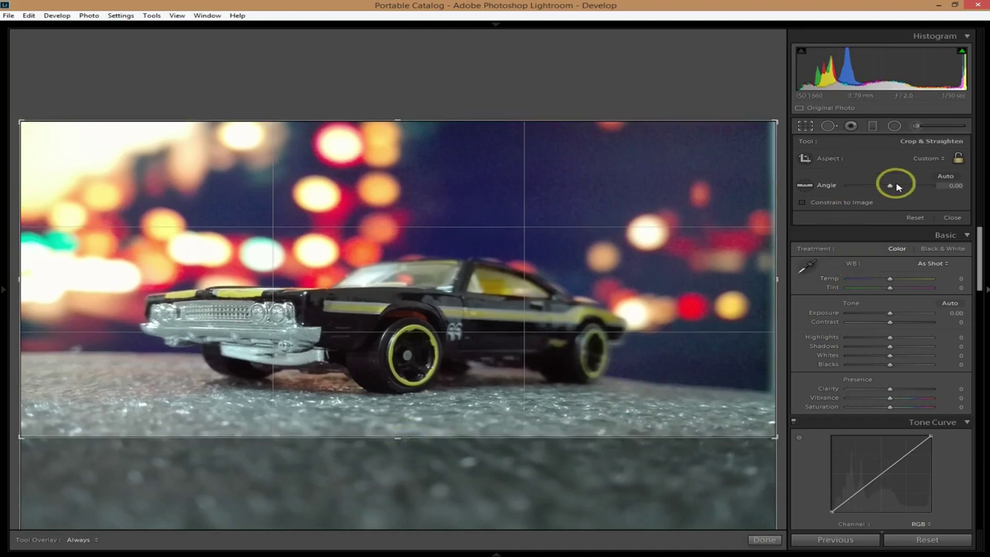
pyautogui.moveTo(890, 188); pyautogui.dragTo(889, 188)
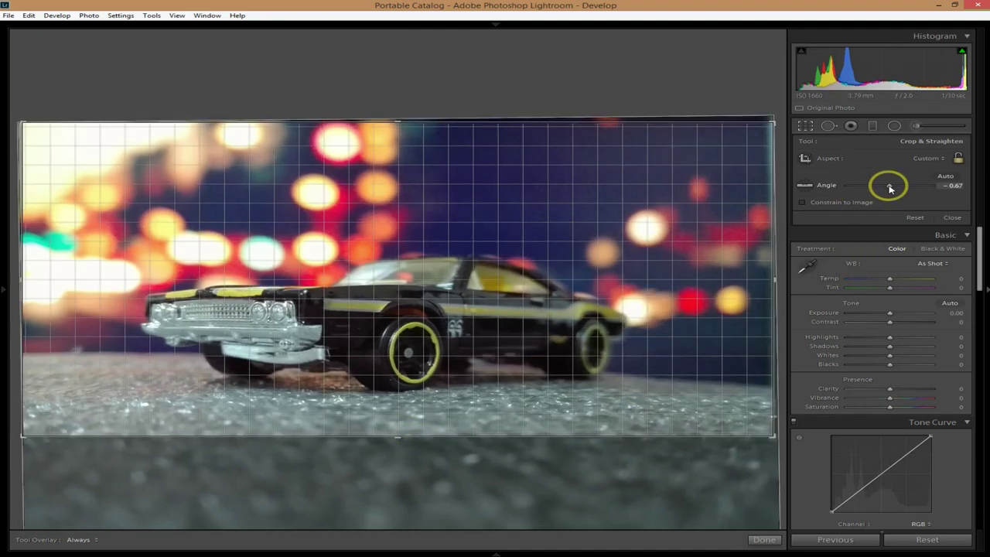
pyautogui.click(764, 539)
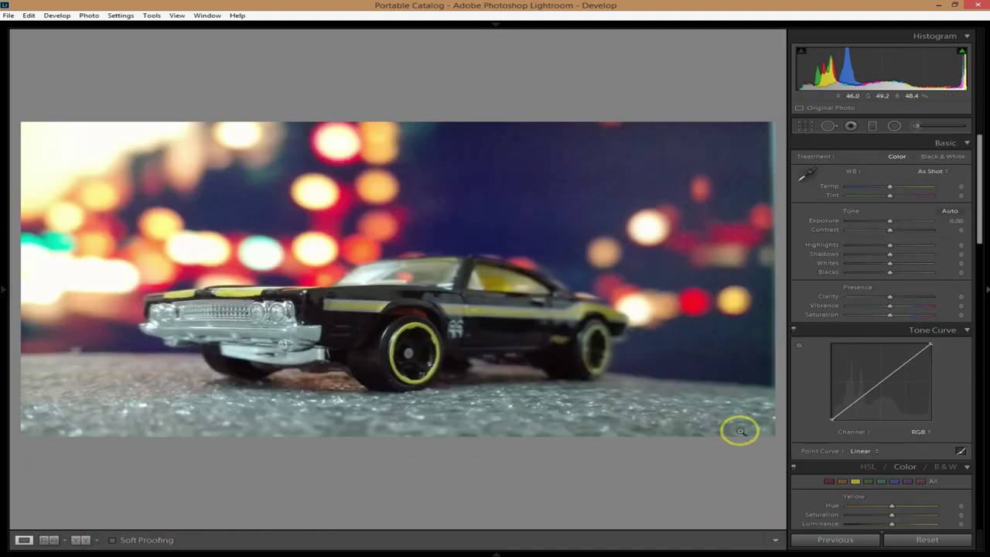
# Warm the white balance to Temp +9 and pull Exposure down to -0.74
pyautogui.moveTo(890, 186); pyautogui.dragTo(895, 189)
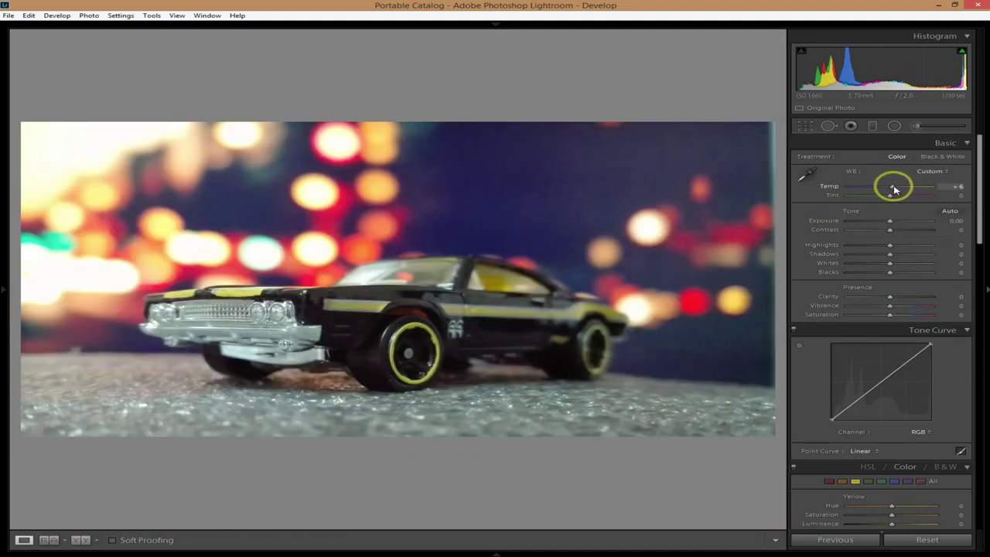
pyautogui.moveTo(887, 225)
pyautogui.mouseDown()
pyautogui.moveTo(900, 234)
pyautogui.moveTo(873, 246)
pyautogui.moveTo(904, 267)
pyautogui.moveTo(880, 274)
pyautogui.mouseUp()
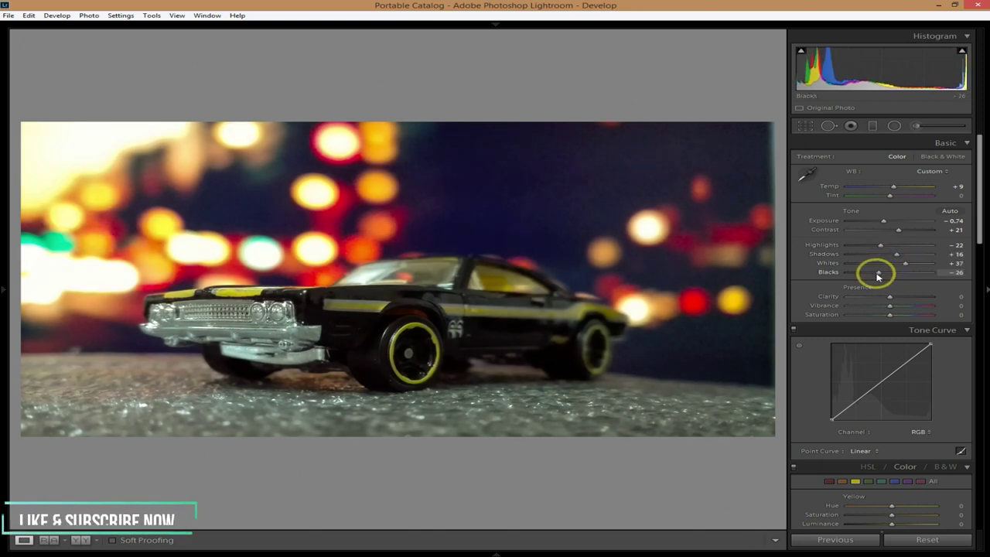
# Draw an inverted radial filter centred on the car with Exposure +0.35 and Clarity 12
pyautogui.click(894, 125)
pyautogui.moveTo(458, 299); pyautogui.dragTo(692, 385)
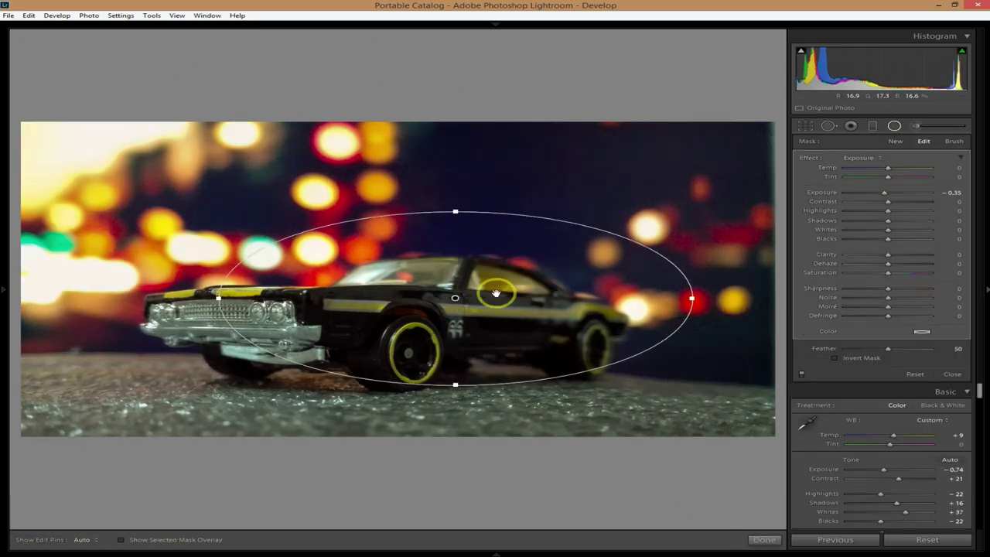
pyautogui.moveTo(456, 298); pyautogui.dragTo(387, 316)
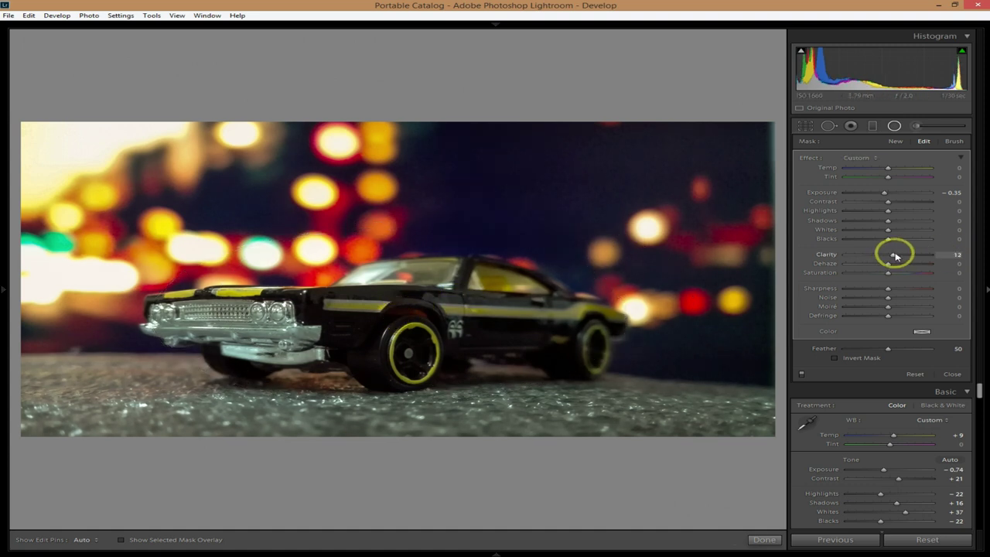
pyautogui.moveTo(884, 198); pyautogui.dragTo(881, 197)
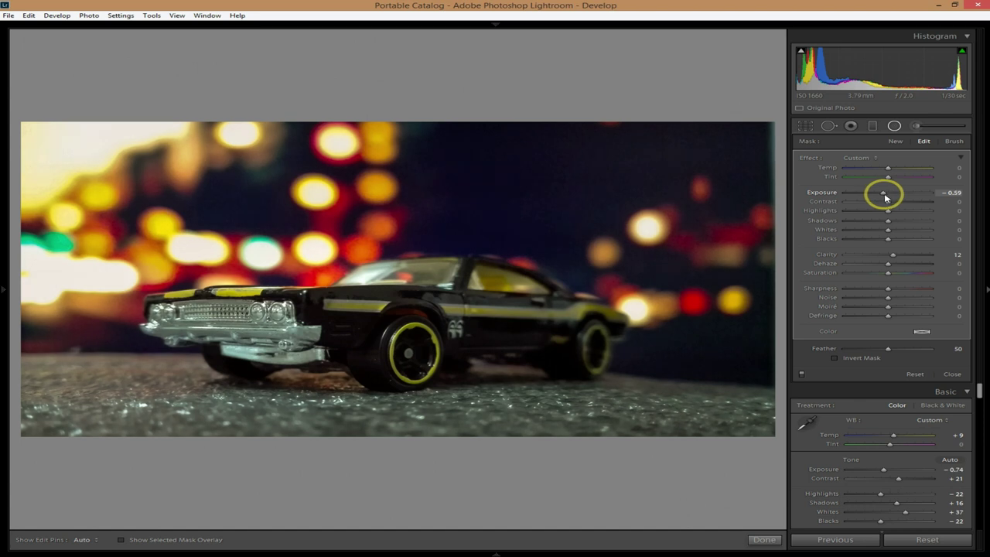
pyautogui.doubleClick(885, 197)
pyautogui.click(849, 358)
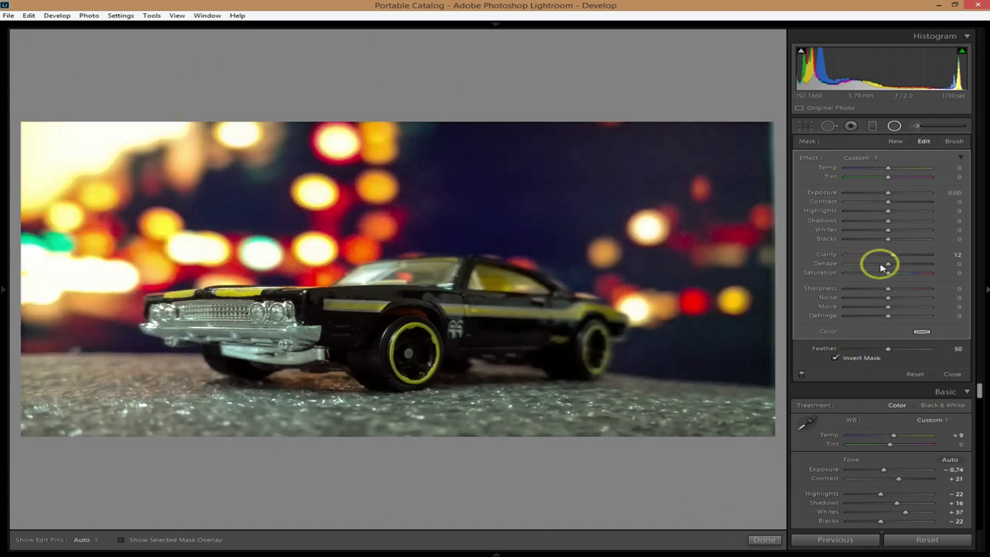
pyautogui.moveTo(890, 196); pyautogui.dragTo(893, 196)
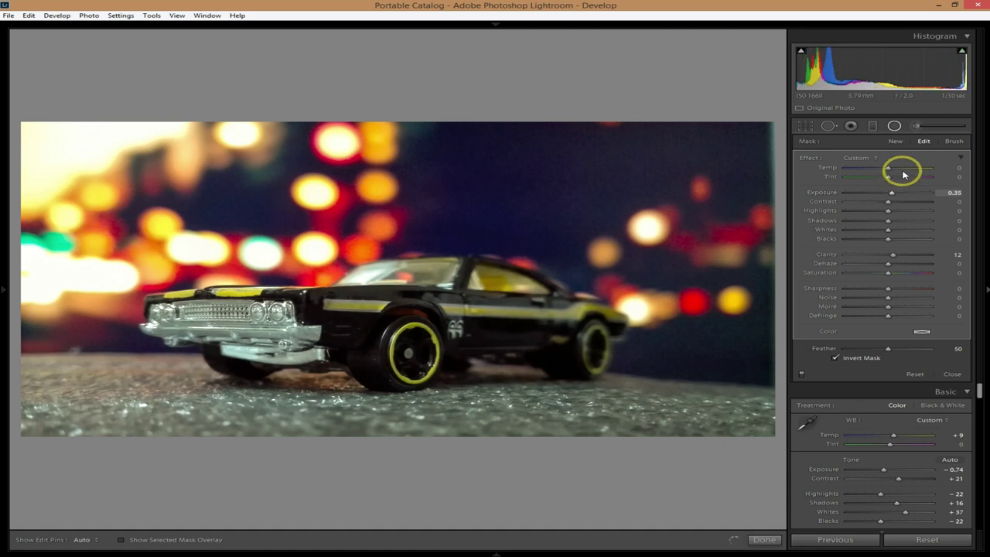
# Lower overall exposure to -0.88 and darken the ground with a -1.59 graduated filter
pyautogui.click(893, 126)
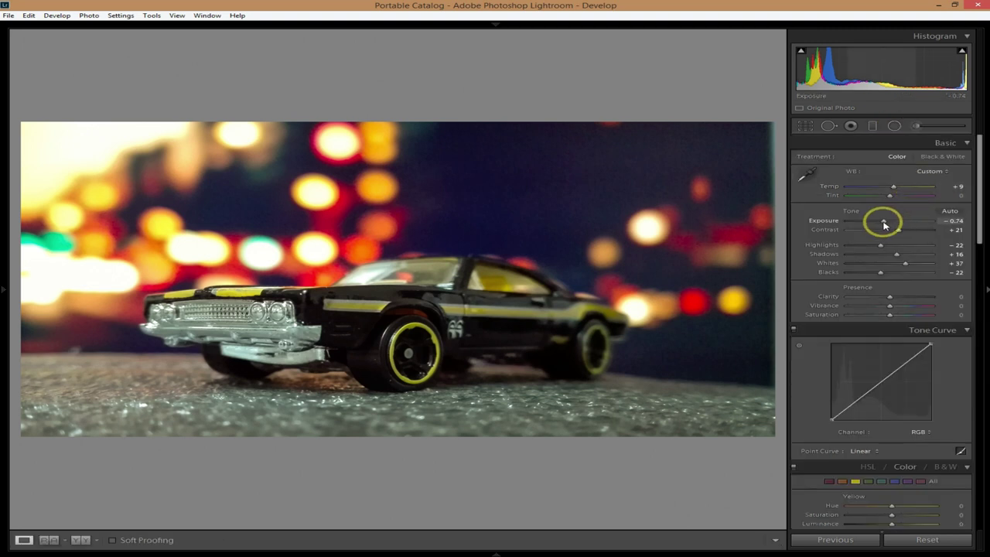
pyautogui.moveTo(885, 224); pyautogui.dragTo(883, 224)
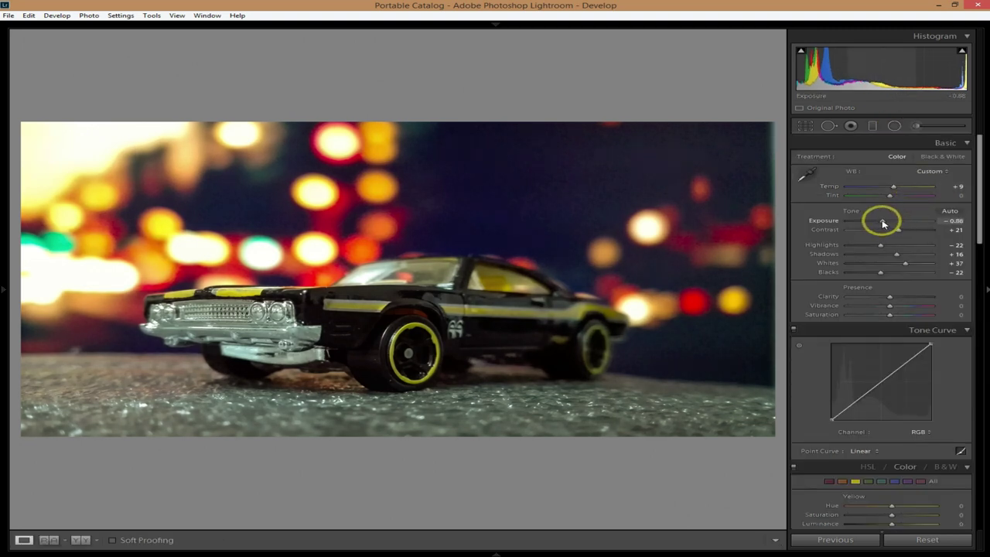
pyautogui.click(871, 126)
pyautogui.moveTo(405, 402); pyautogui.dragTo(398, 356)
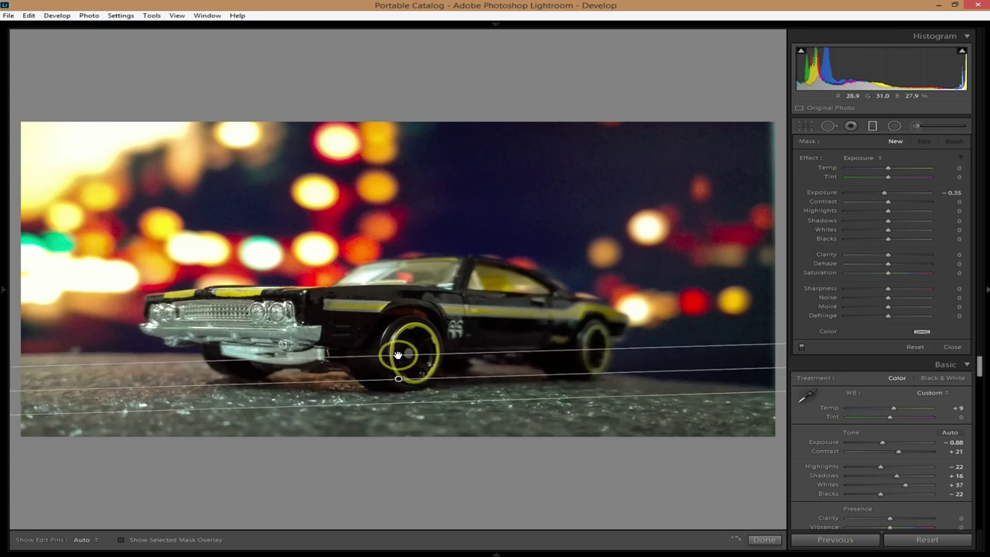
pyautogui.moveTo(884, 193); pyautogui.dragTo(877, 195)
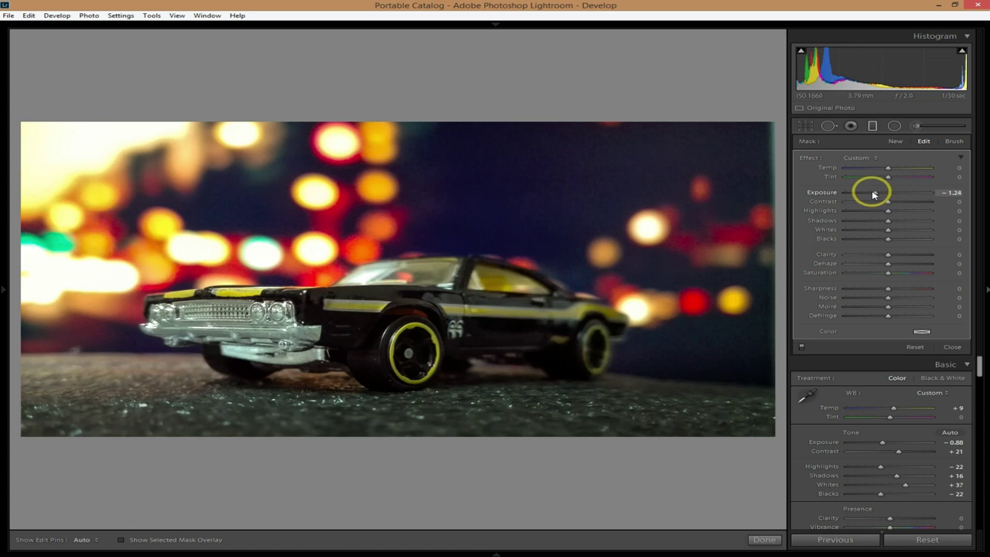
pyautogui.moveTo(872, 194); pyautogui.dragTo(869, 194)
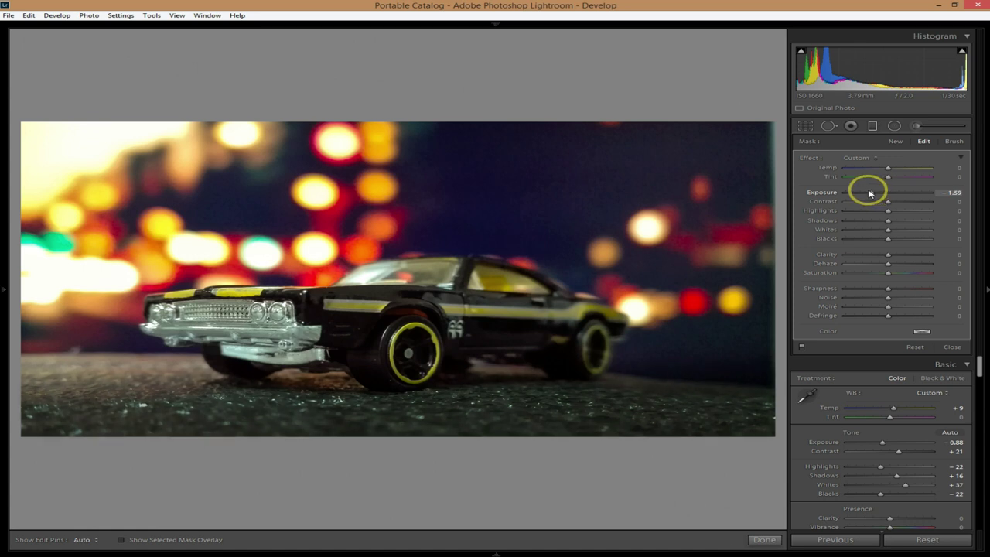
# Paint an adjustment brush over the front wheel with Shadows 6 and Exposure 0.18
pyautogui.click(916, 126)
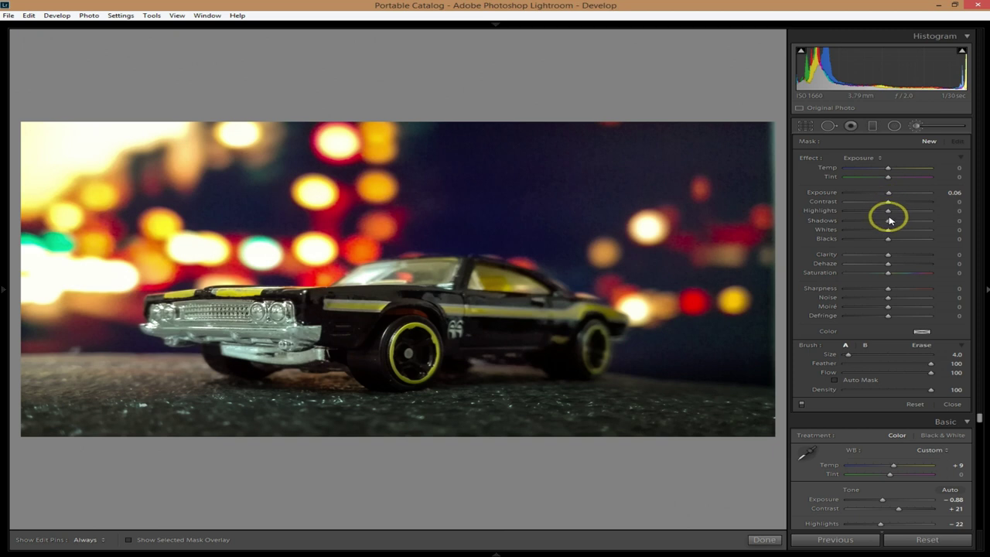
pyautogui.press('h')
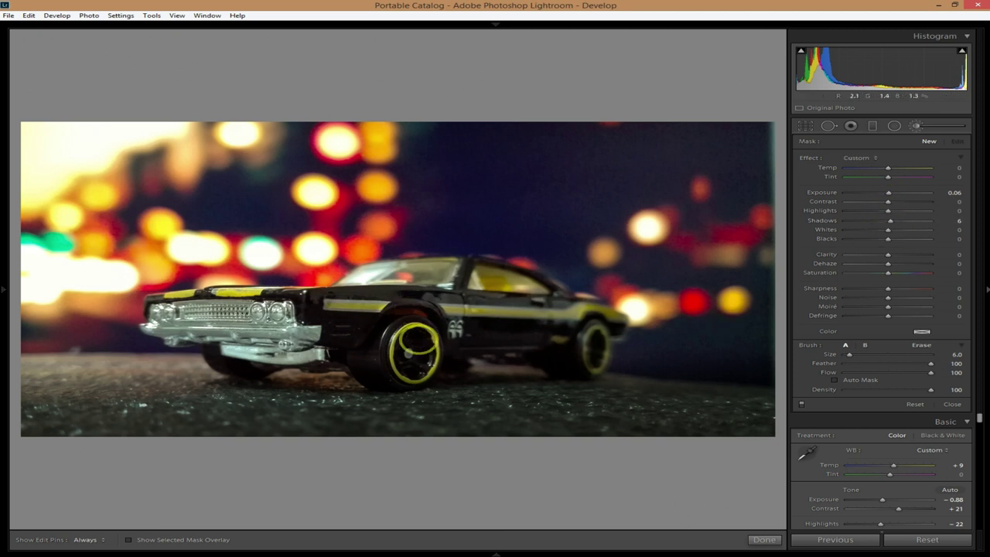
pyautogui.scroll(3, 408, 340)
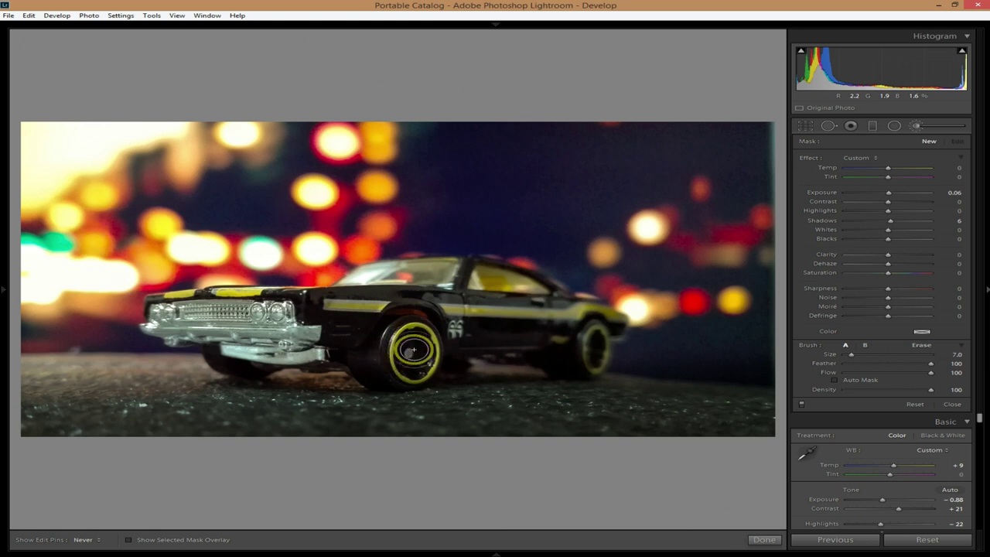
pyautogui.moveTo(417, 339); pyautogui.dragTo(414, 351)
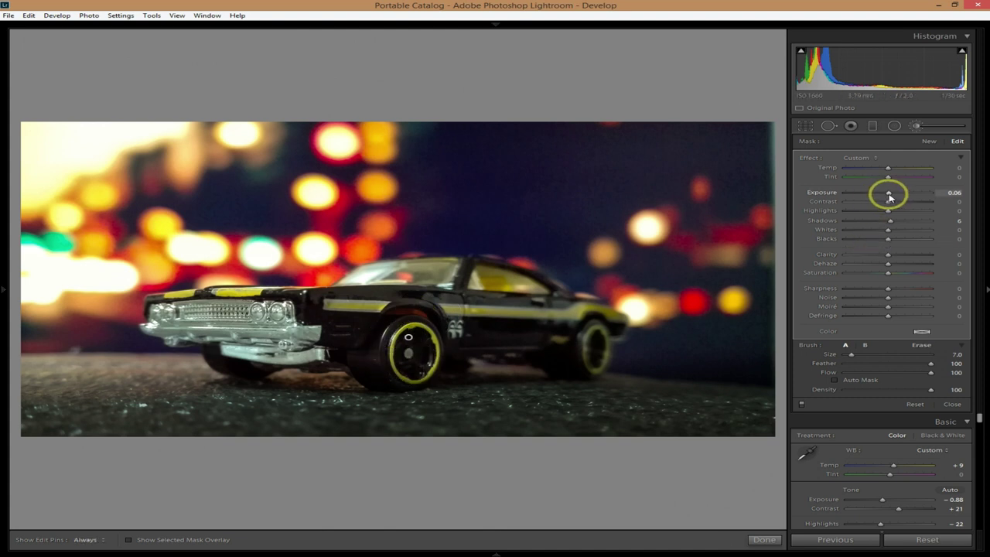
pyautogui.moveTo(889, 193)
pyautogui.mouseDown()
pyautogui.moveTo(901, 198)
pyautogui.moveTo(892, 194)
pyautogui.mouseUp()
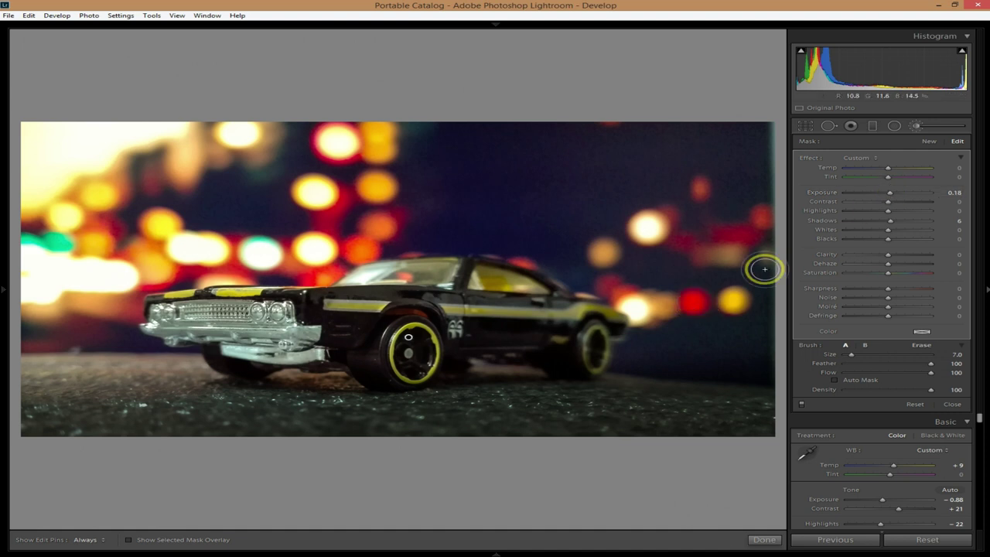
# Erase the brush mask from the front bumper and part of the body, adjusting its exposure
pyautogui.click(924, 347)
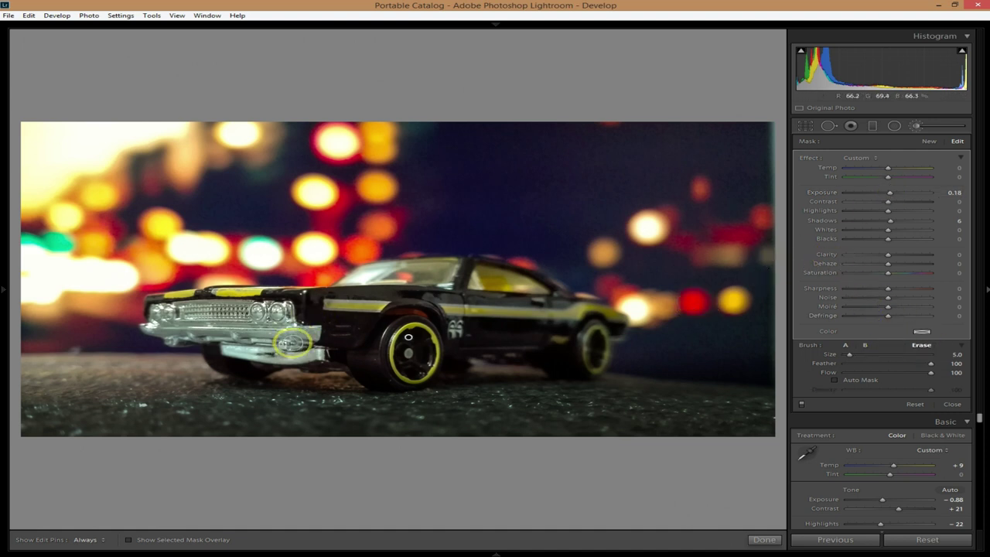
pyautogui.press('h')
pyautogui.moveTo(288, 330); pyautogui.dragTo(276, 337)
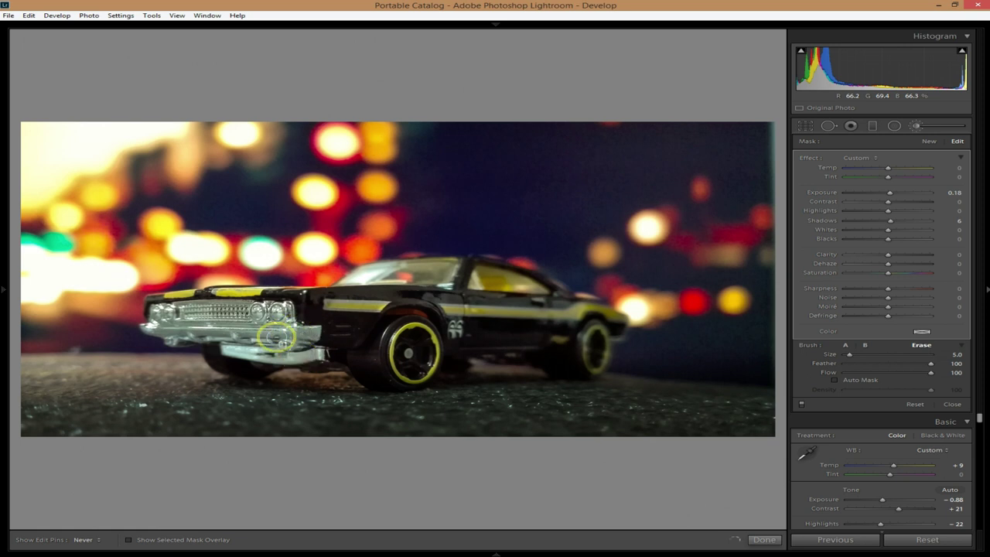
pyautogui.press('h')
pyautogui.moveTo(896, 195); pyautogui.dragTo(893, 195)
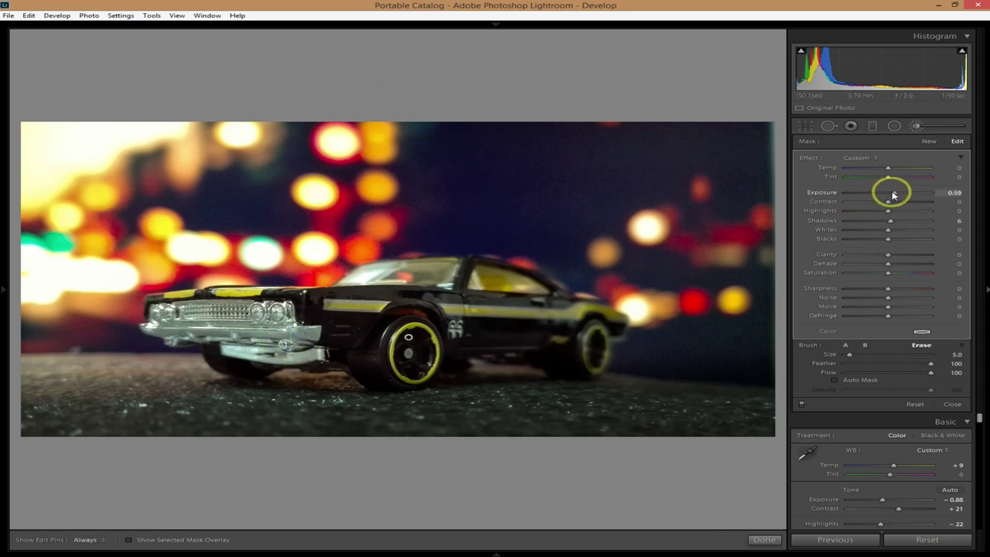
pyautogui.moveTo(514, 277)
pyautogui.mouseDown()
pyautogui.moveTo(380, 287)
pyautogui.moveTo(343, 300)
pyautogui.moveTo(393, 291)
pyautogui.moveTo(512, 315)
pyautogui.mouseUp()
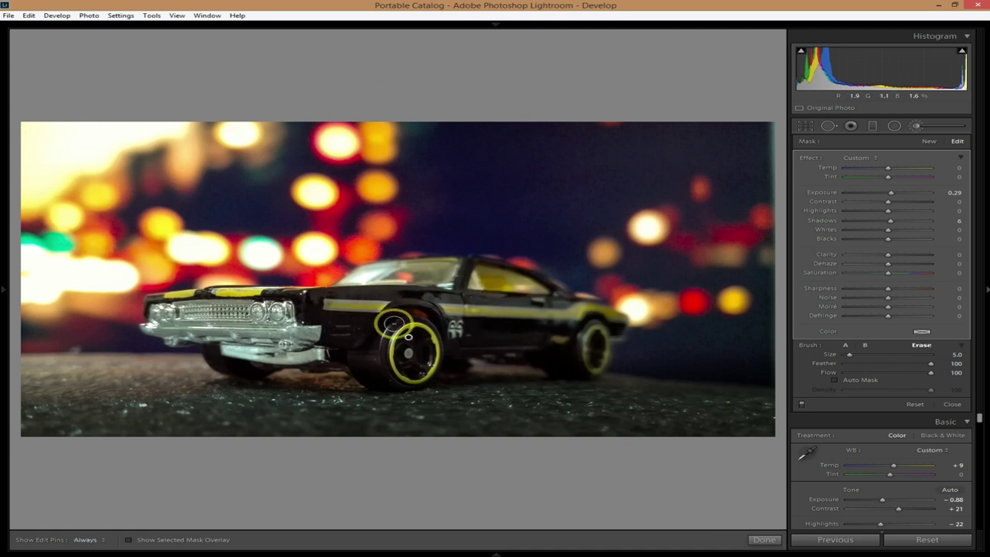
# Paint the car body softly at Flow 58, then set overall Clarity to +18
pyautogui.click(845, 345)
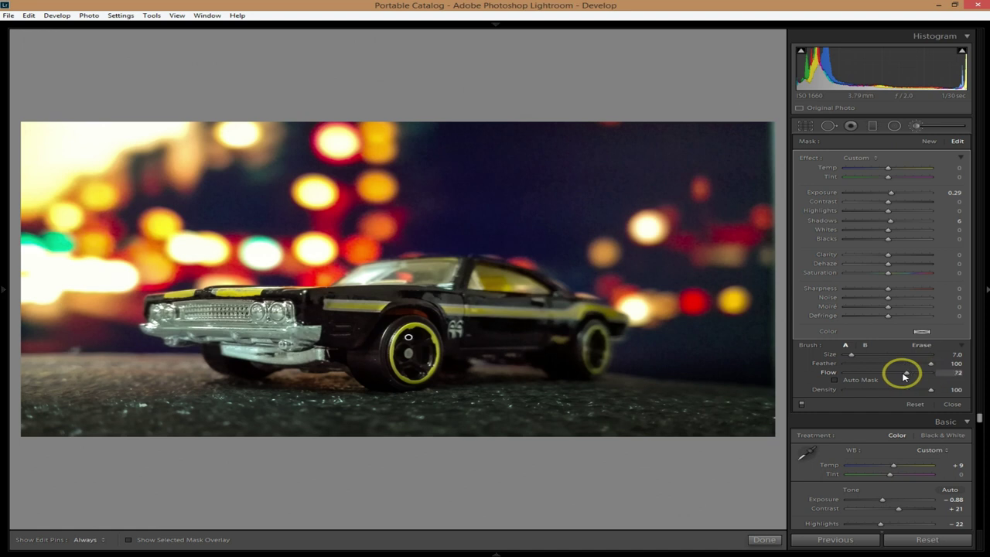
pyautogui.moveTo(904, 374); pyautogui.dragTo(894, 374)
pyautogui.moveTo(382, 294)
pyautogui.mouseDown()
pyautogui.moveTo(332, 298)
pyautogui.moveTo(533, 326)
pyautogui.mouseUp()
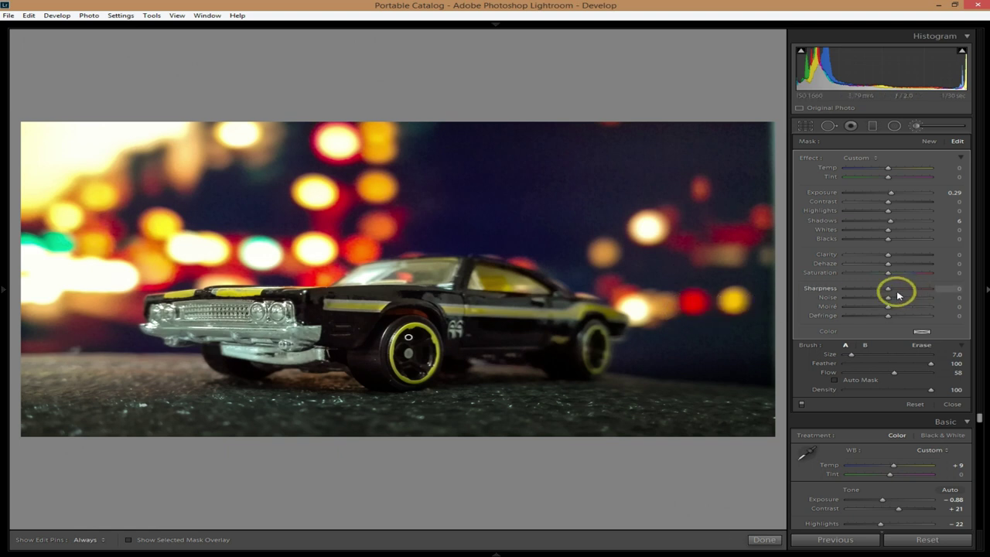
pyautogui.click(920, 130)
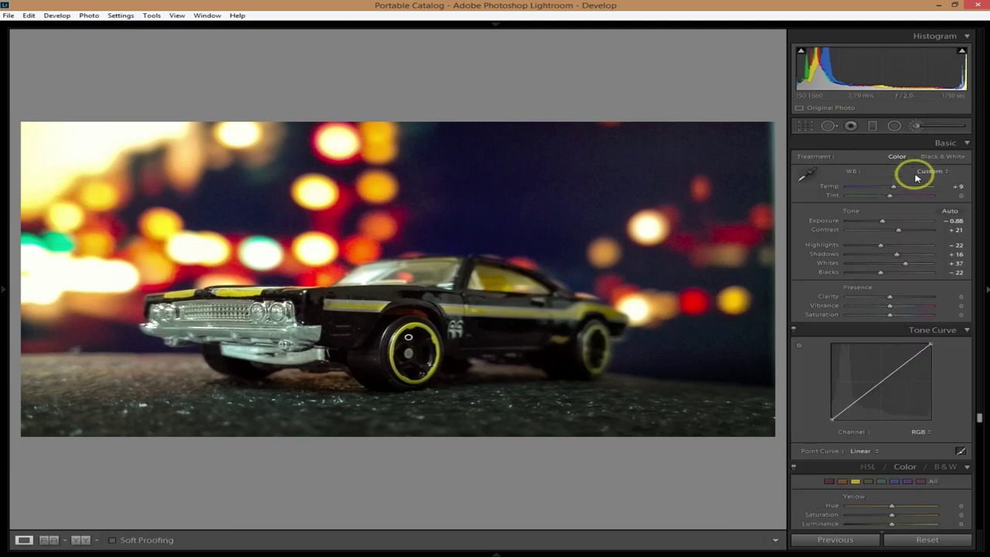
pyautogui.moveTo(890, 296); pyautogui.dragTo(899, 302)
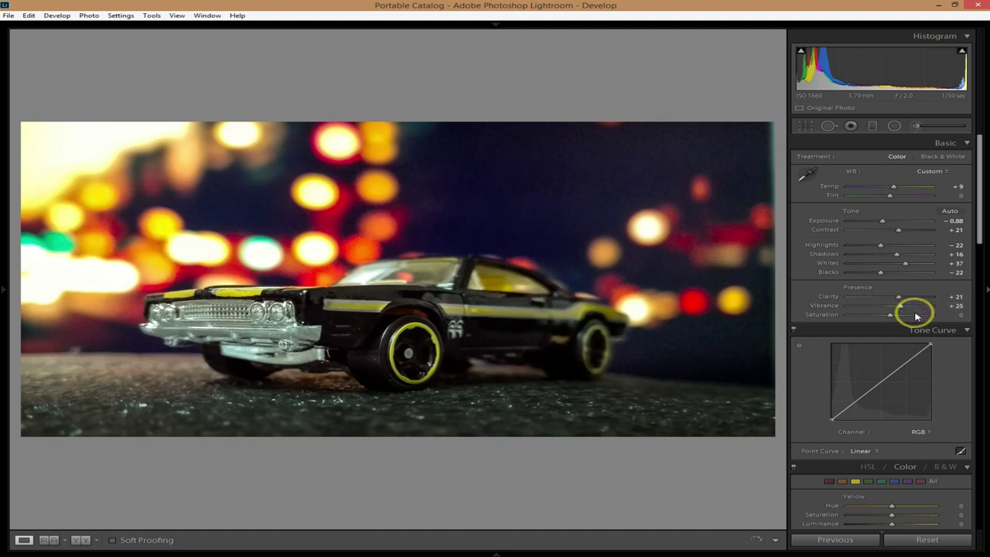
# Add two RGB tone curve points, pulling the lower one down to deepen the shadows
pyautogui.scroll(-3, 925, 324)
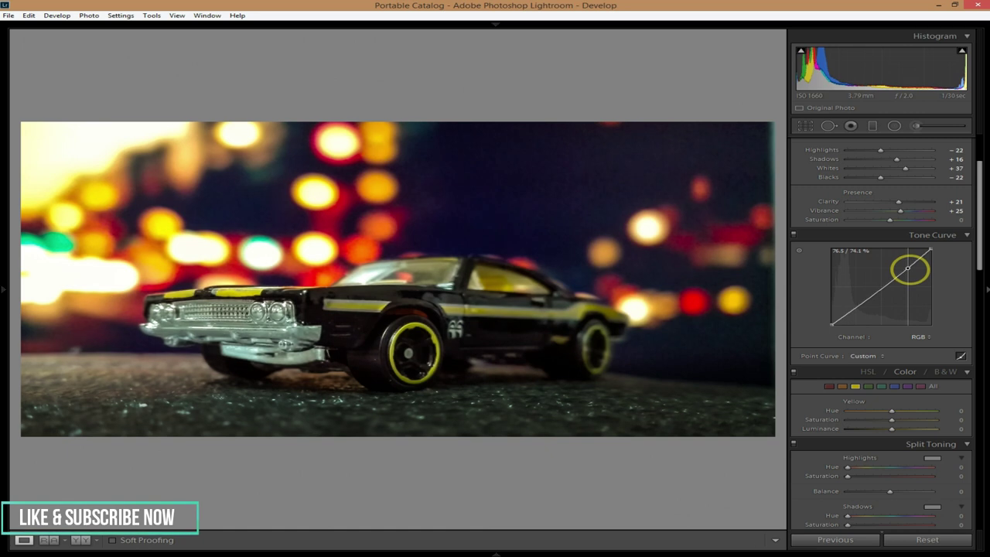
pyautogui.click(906, 268)
pyautogui.moveTo(858, 304); pyautogui.dragTo(859, 308)
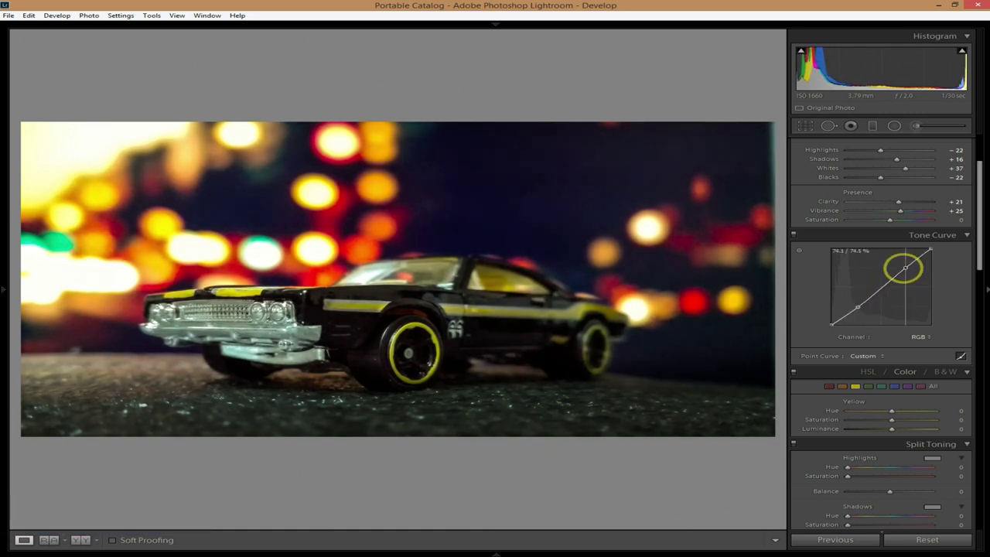
pyautogui.moveTo(906, 268); pyautogui.dragTo(904, 269)
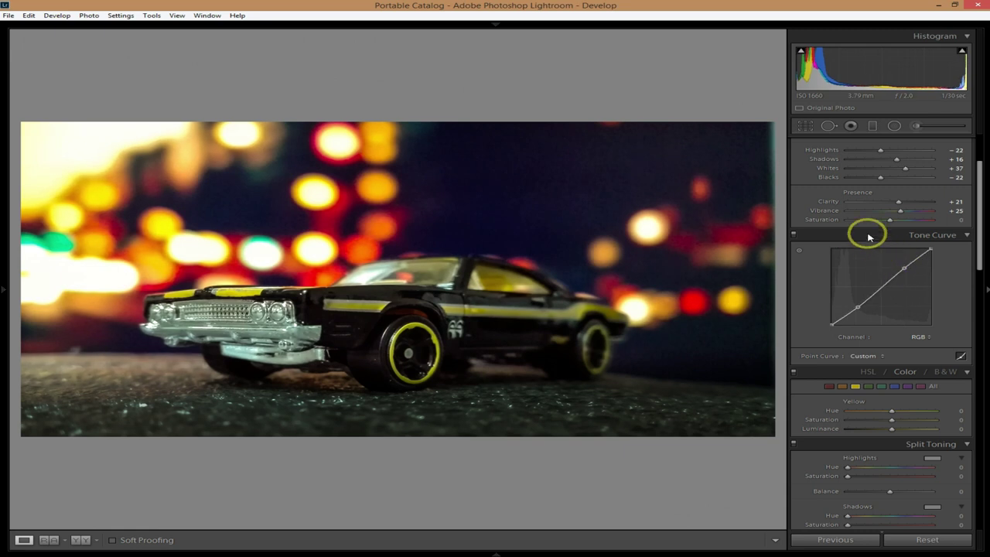
pyautogui.scroll(-3, 902, 338)
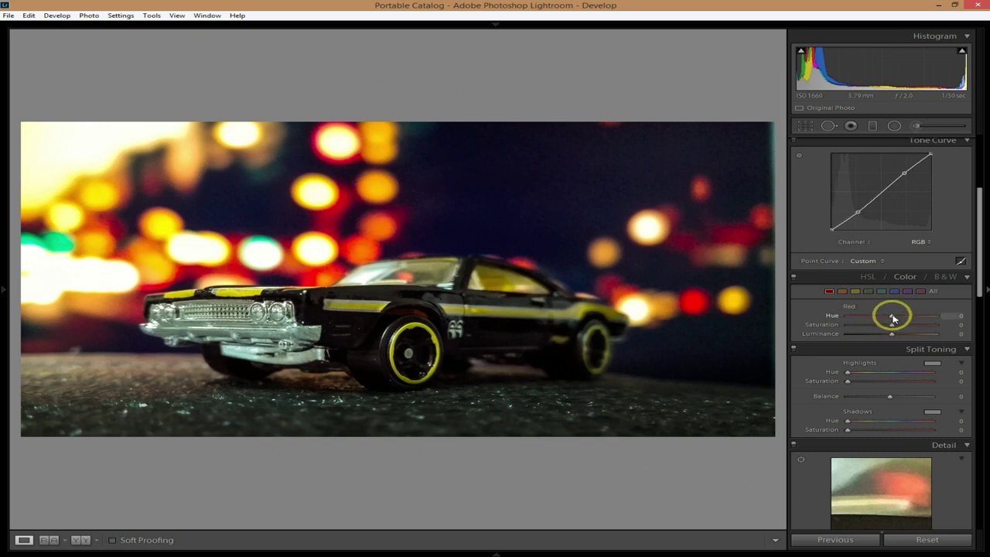
# Shift red and orange hues toward yellow, darken oranges, and boost yellow saturation in HSL
pyautogui.moveTo(893, 318)
pyautogui.mouseDown()
pyautogui.moveTo(848, 314)
pyautogui.moveTo(905, 318)
pyautogui.moveTo(881, 337)
pyautogui.mouseUp()
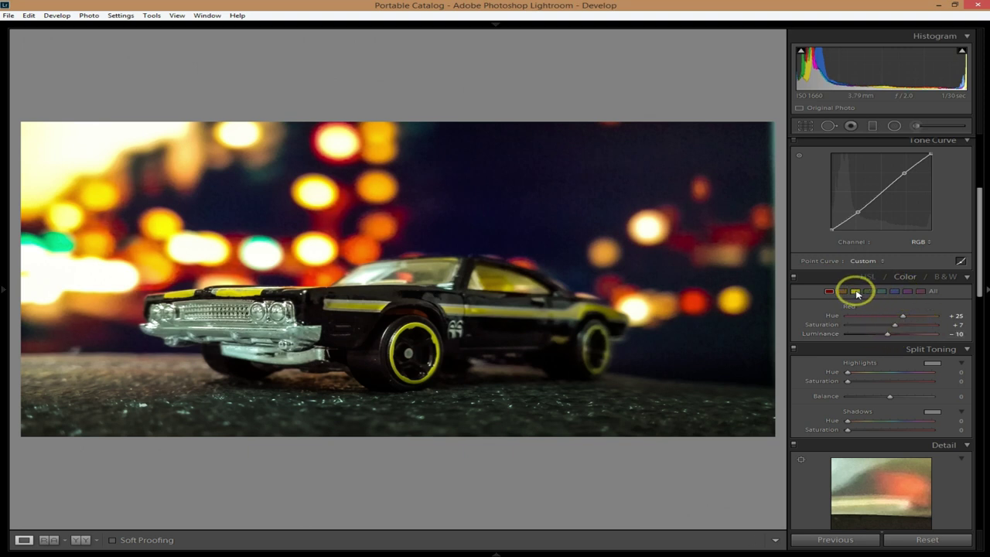
pyautogui.moveTo(891, 318)
pyautogui.mouseDown()
pyautogui.moveTo(920, 318)
pyautogui.moveTo(861, 317)
pyautogui.moveTo(876, 319)
pyautogui.mouseUp()
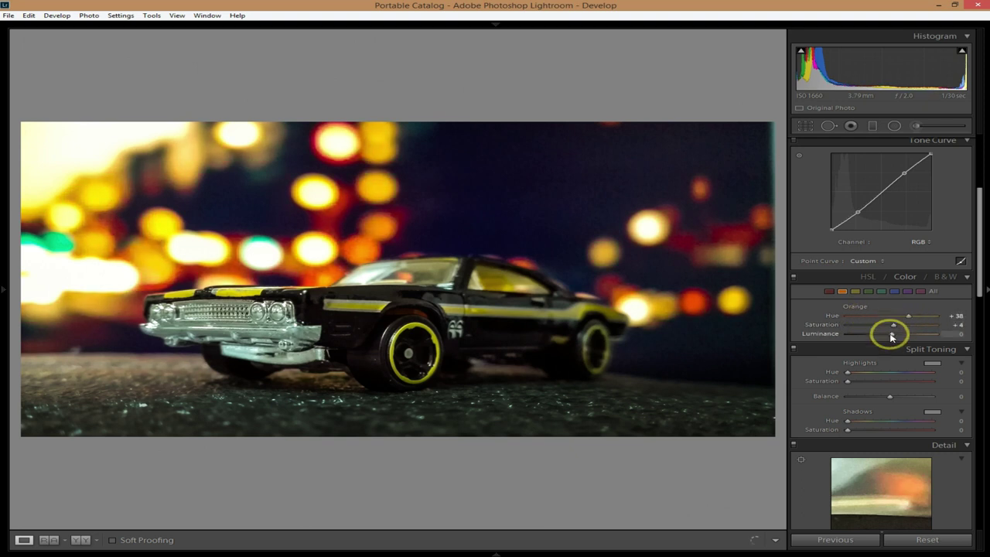
pyautogui.moveTo(887, 337)
pyautogui.mouseDown()
pyautogui.moveTo(860, 317)
pyautogui.moveTo(929, 317)
pyautogui.moveTo(824, 313)
pyautogui.mouseUp()
pyautogui.click(855, 291)
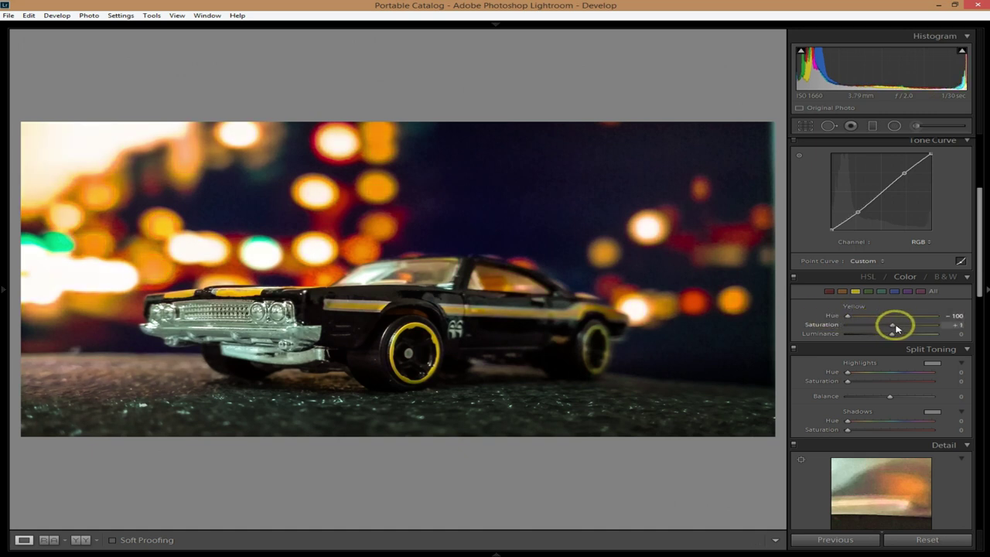
pyautogui.moveTo(889, 325)
pyautogui.mouseDown()
pyautogui.moveTo(899, 325)
pyautogui.moveTo(888, 336)
pyautogui.mouseUp()
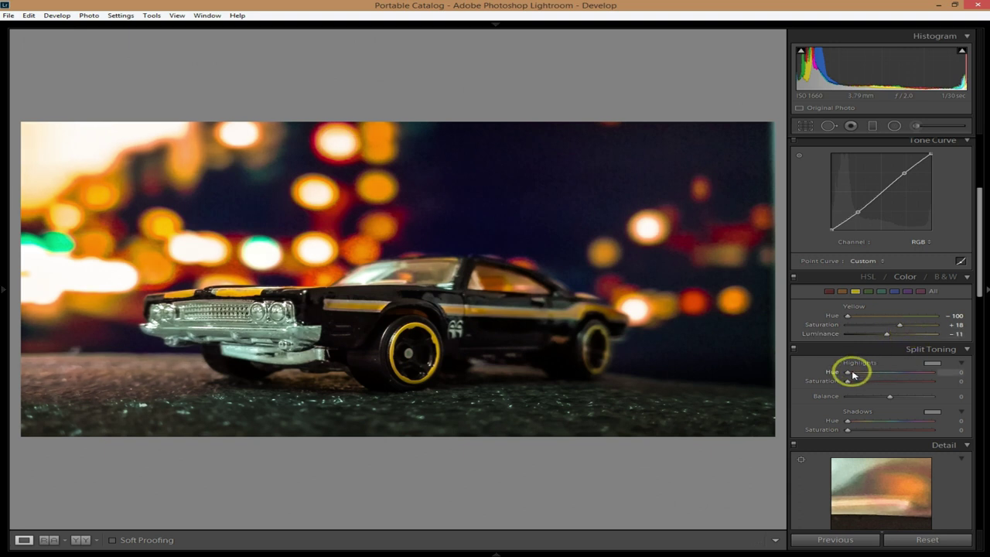
# Split-tone highlights to Hue 40/Sat 9 and shadows to Hue 21/Sat 4, comparing before and after
pyautogui.moveTo(848, 381); pyautogui.dragTo(854, 380)
pyautogui.moveTo(848, 420); pyautogui.dragTo(851, 430)
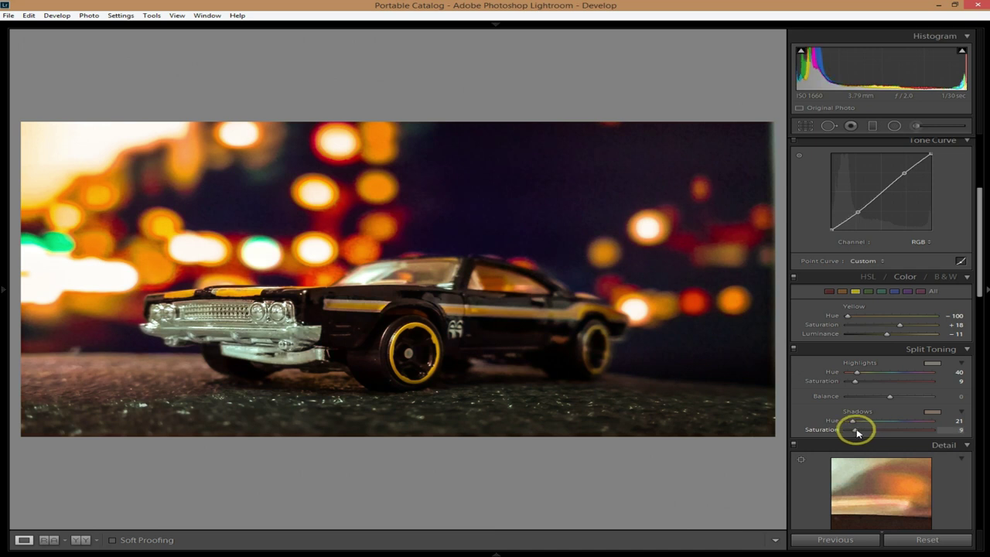
pyautogui.click(793, 348)
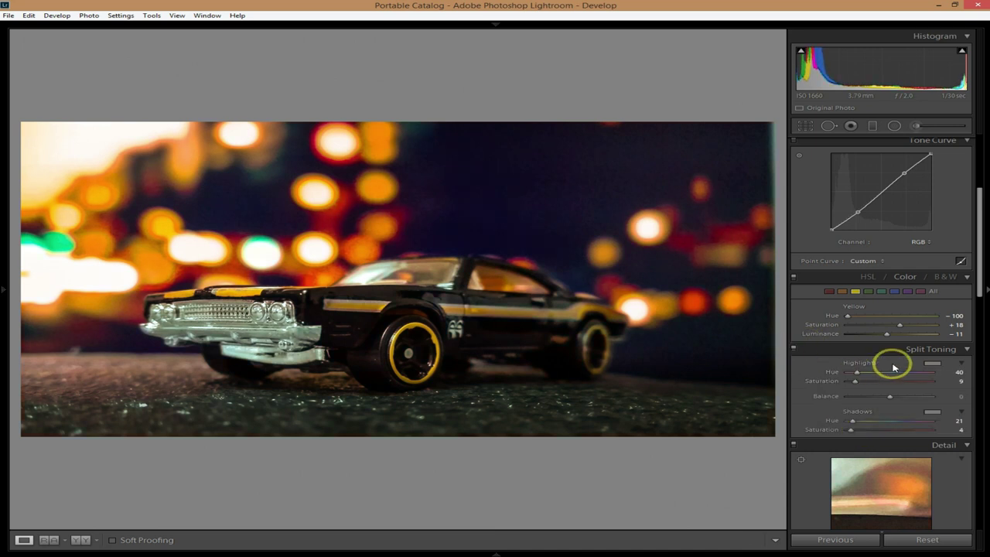
# Set sharpening Amount 47 and Masking 65, with luminance noise reduction around 27
pyautogui.scroll(-5, 896, 366)
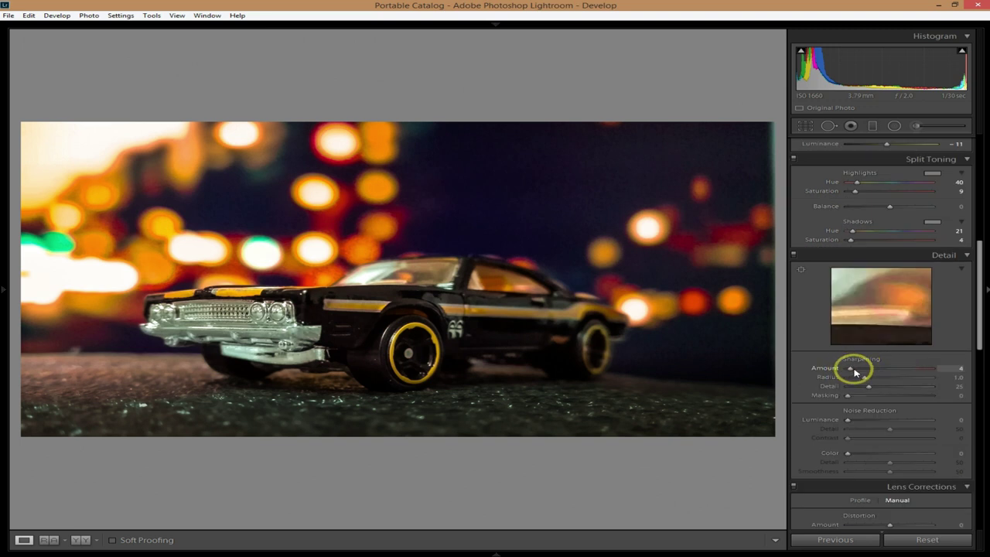
pyautogui.moveTo(852, 366); pyautogui.dragTo(879, 369)
pyautogui.click(860, 309)
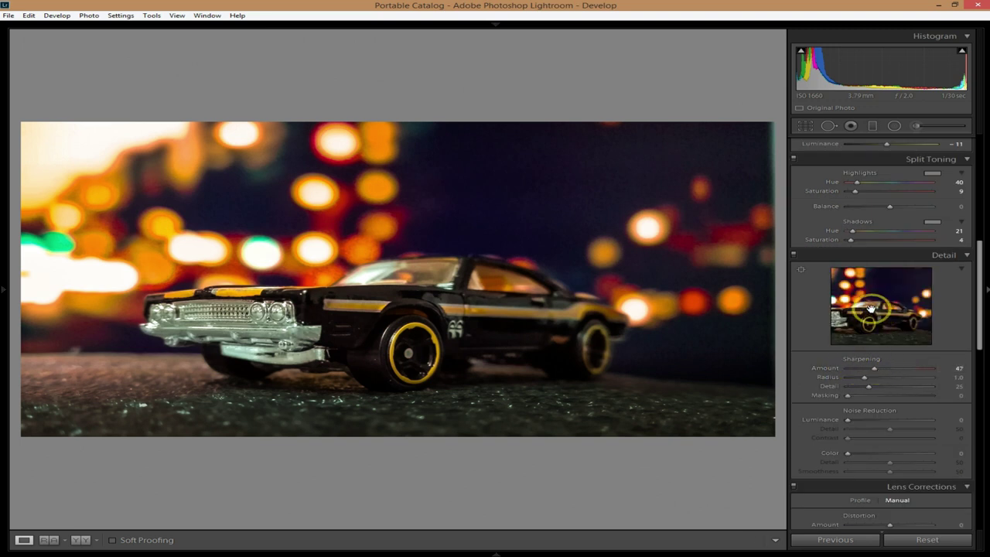
pyautogui.moveTo(860, 308); pyautogui.dragTo(885, 317)
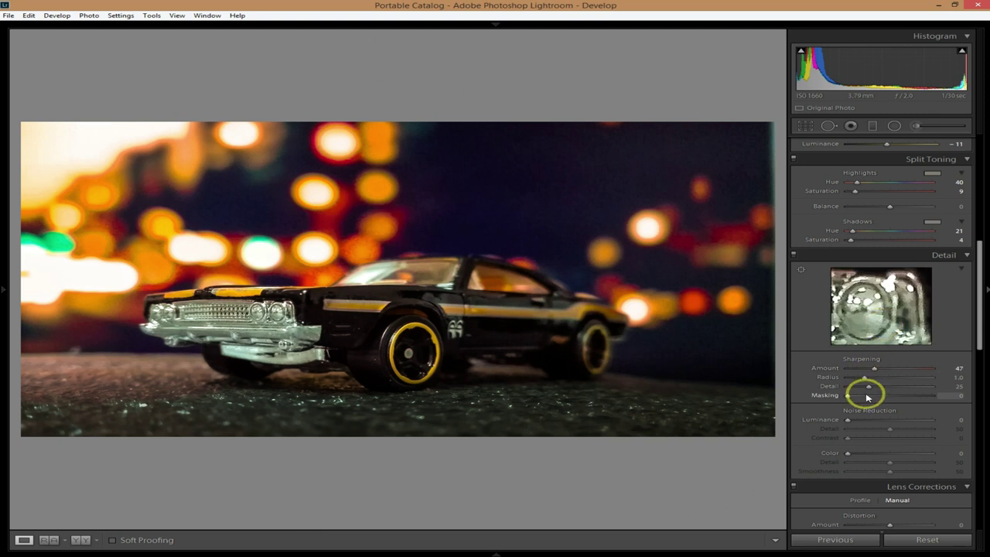
pyautogui.moveTo(848, 395)
pyautogui.mouseDown()
pyautogui.moveTo(928, 397)
pyautogui.moveTo(902, 400)
pyautogui.mouseUp()
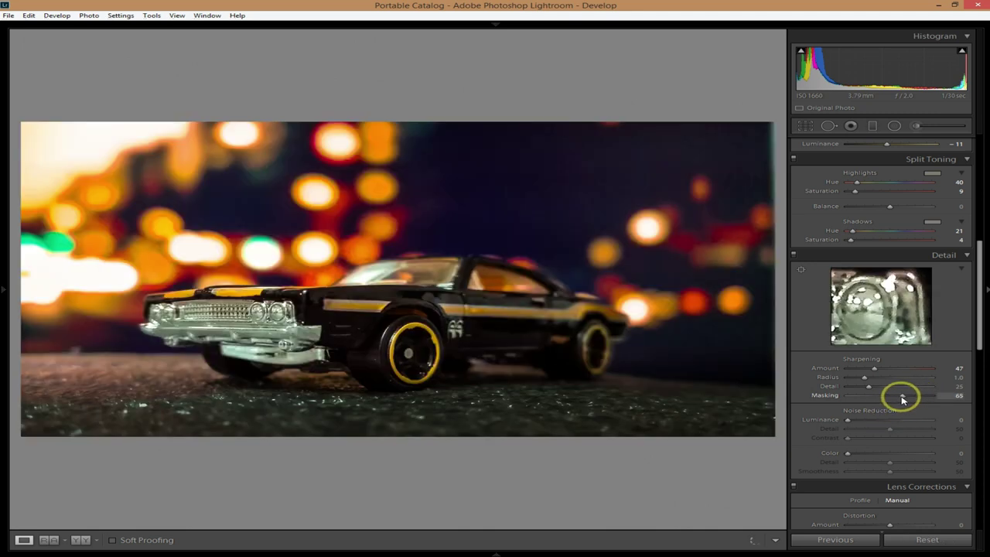
pyautogui.moveTo(847, 419); pyautogui.dragTo(882, 422)
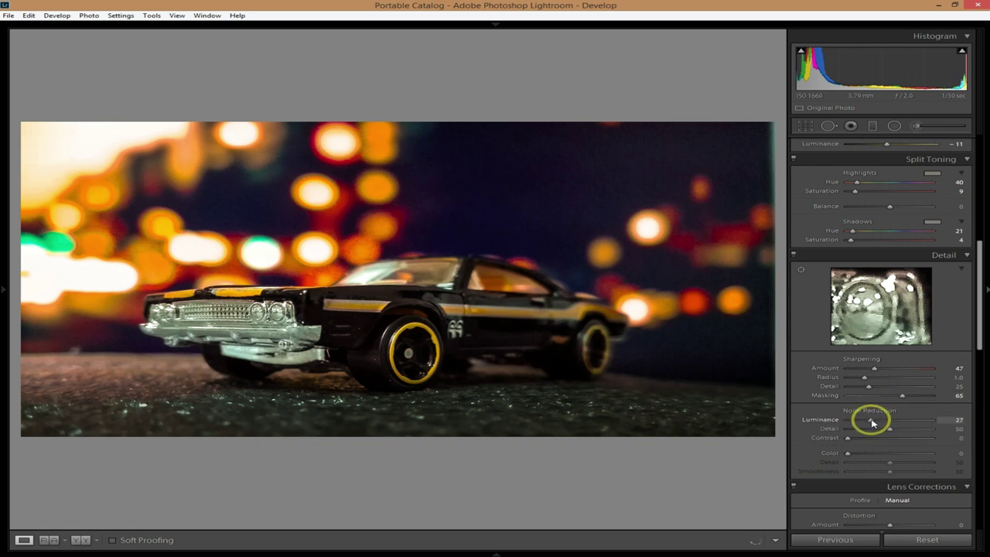
# Enable Remove Chromatic Aberration and Profile Corrections in Lens Corrections
pyautogui.scroll(-2, 892, 400)
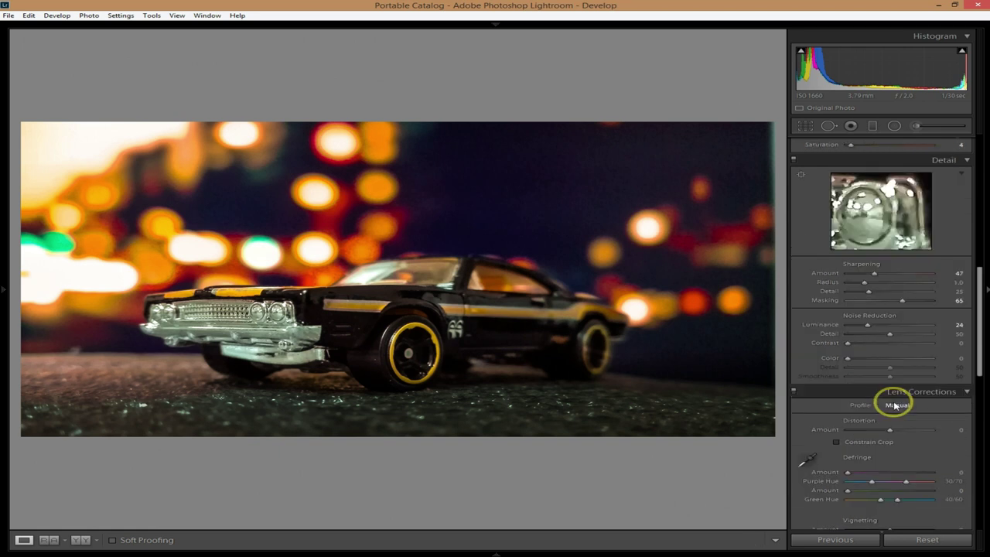
pyautogui.scroll(-2, 887, 403)
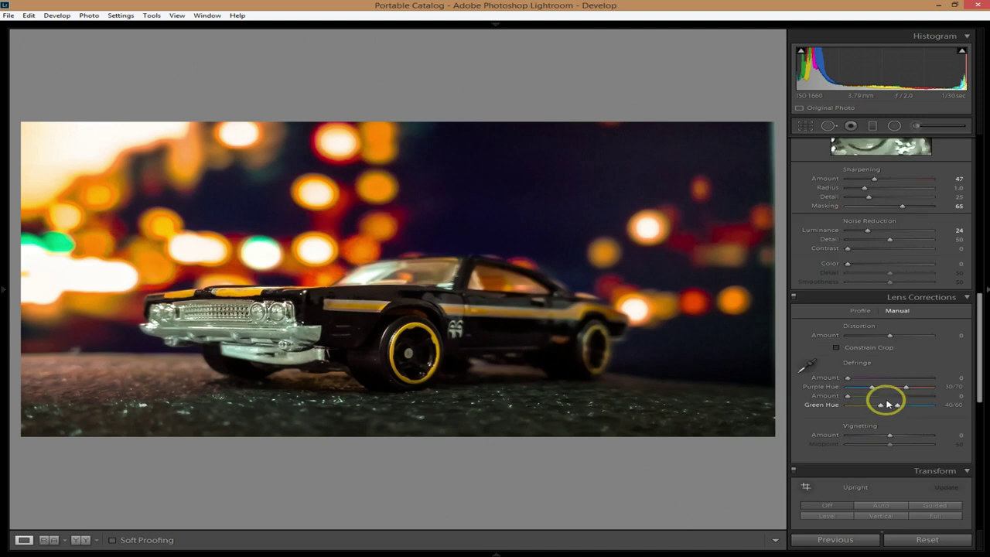
pyautogui.click(859, 310)
pyautogui.click(846, 326)
# Add a slight dark post-crop vignette with Amount -13
pyautogui.scroll(-3, 901, 356)
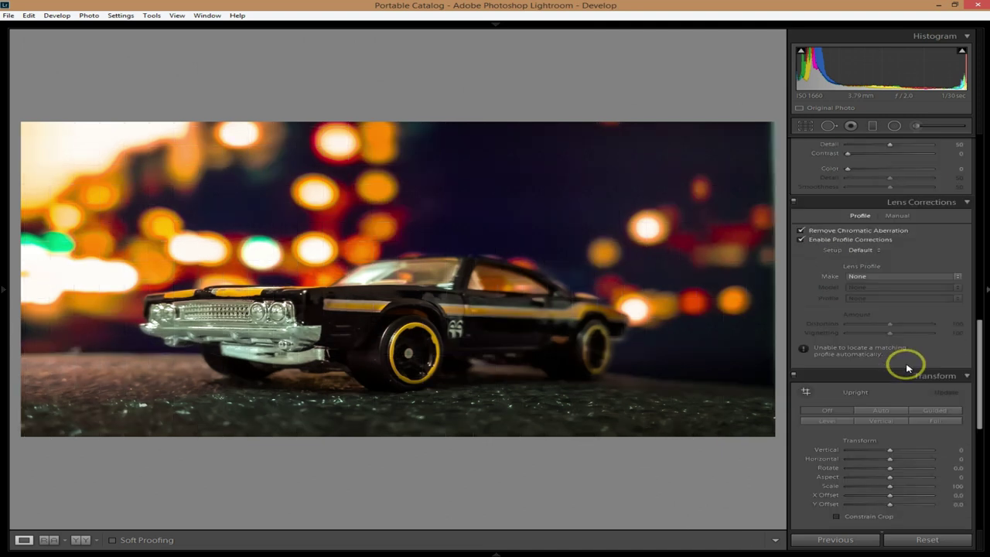
pyautogui.scroll(-4, 891, 348)
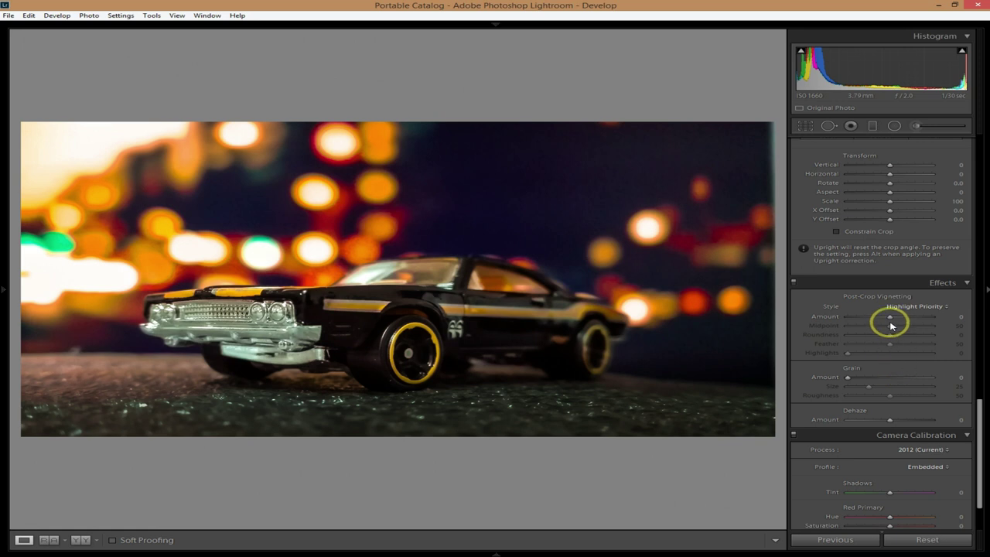
pyautogui.moveTo(889, 321); pyautogui.dragTo(887, 321)
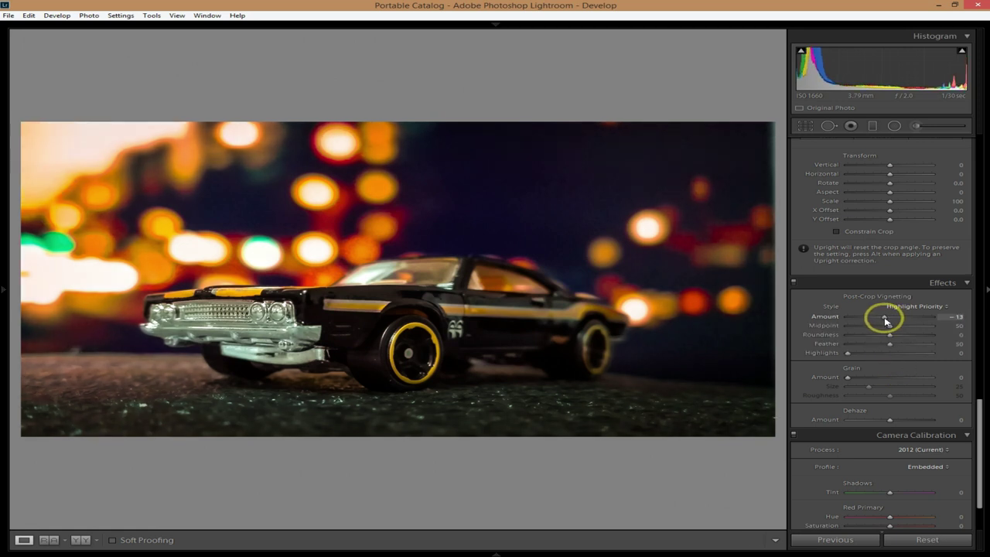
# Set Camera Calibration primary hues to Red +41, Green +31, Blue -16 for orange rims
pyautogui.scroll(-2, 906, 377)
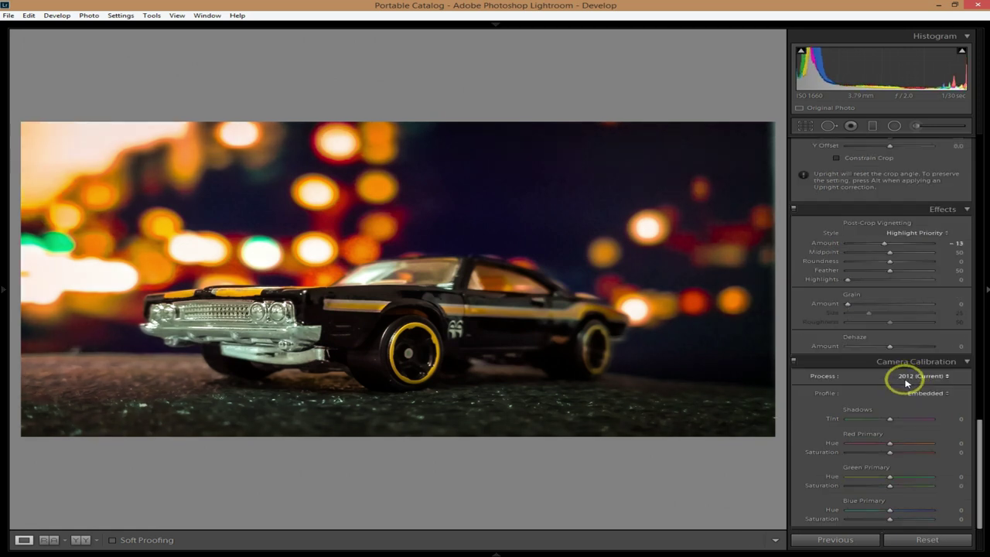
pyautogui.moveTo(888, 444)
pyautogui.mouseDown()
pyautogui.moveTo(910, 447)
pyautogui.moveTo(878, 480)
pyautogui.moveTo(902, 476)
pyautogui.mouseUp()
pyautogui.moveTo(890, 511)
pyautogui.mouseDown()
pyautogui.moveTo(876, 510)
pyautogui.moveTo(910, 508)
pyautogui.moveTo(882, 511)
pyautogui.mouseUp()
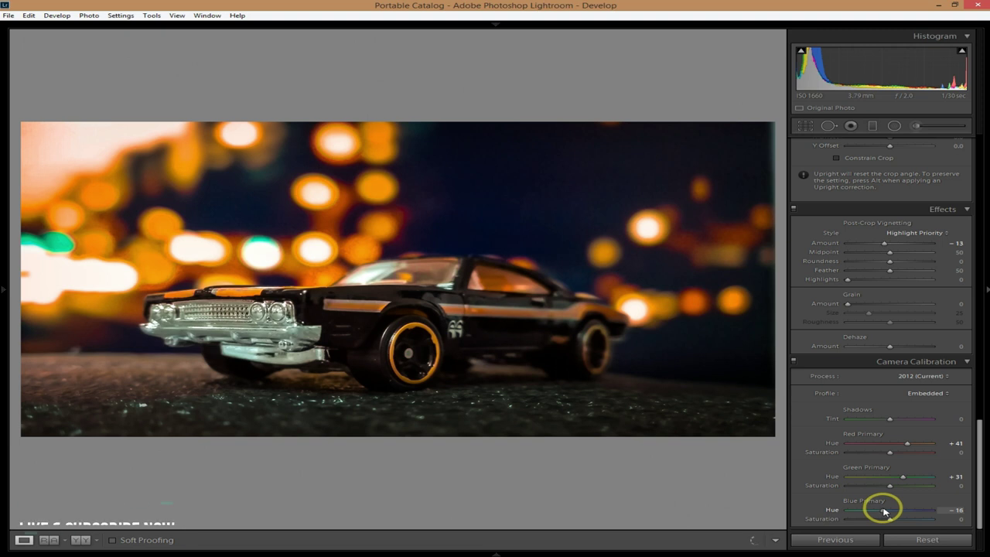
pyautogui.scroll(5, 902, 397)
# Raise Exposure in the Basic panel to -0.66
pyautogui.scroll(5, 902, 396)
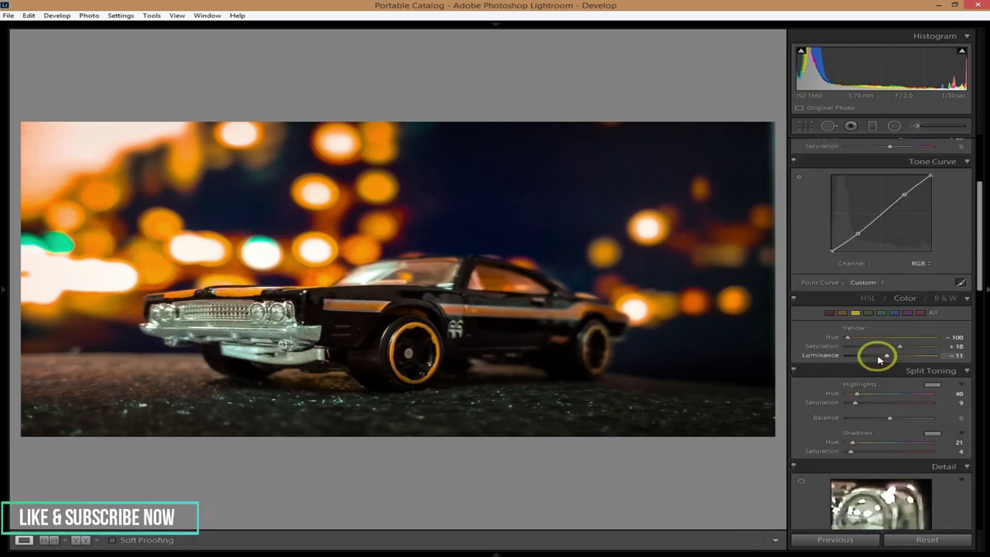
pyautogui.scroll(5, 876, 353)
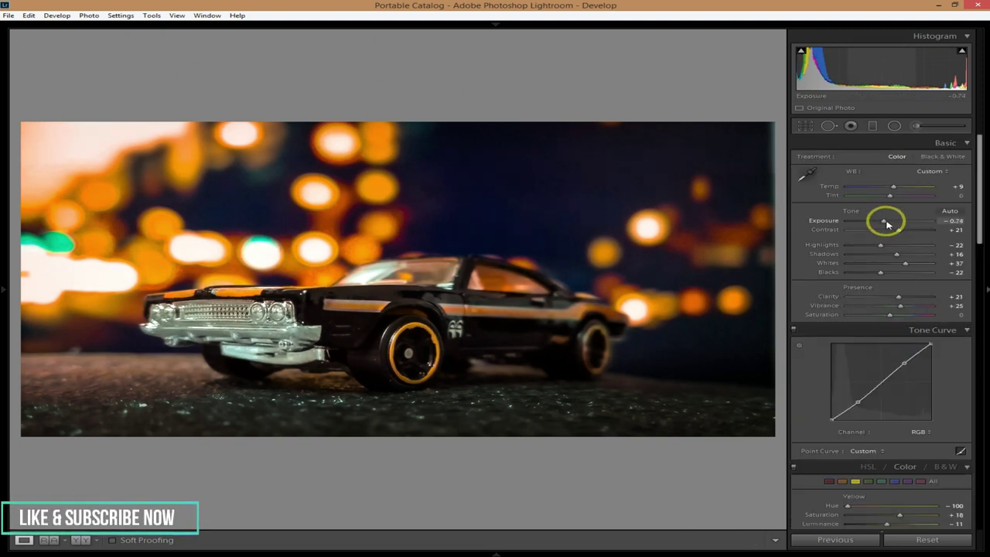
pyautogui.moveTo(885, 224); pyautogui.dragTo(887, 224)
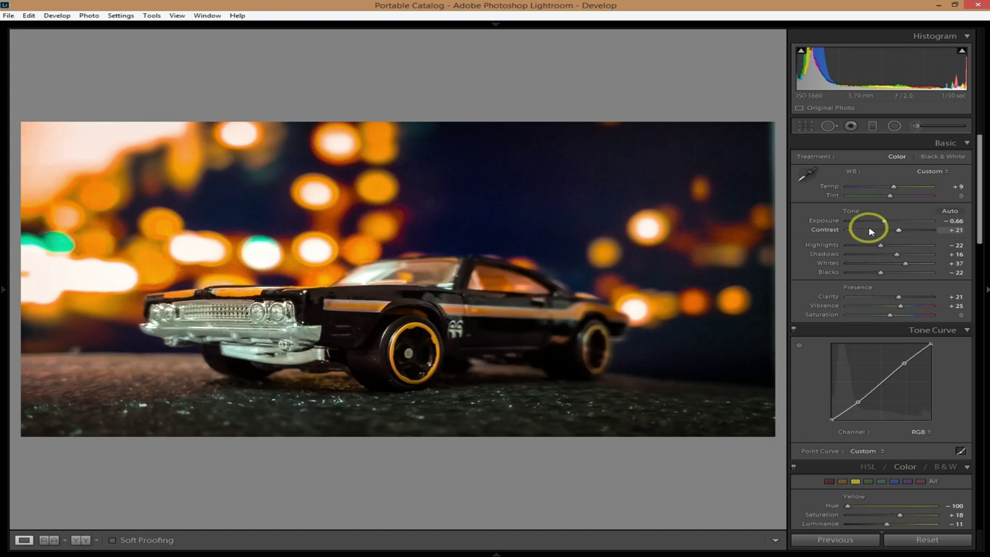
# Export the photo with previous settings as IMG_20200114_174818-2.jpg, using unique names
pyautogui.rightClick(479, 289)
pyautogui.rightClick(482, 325)
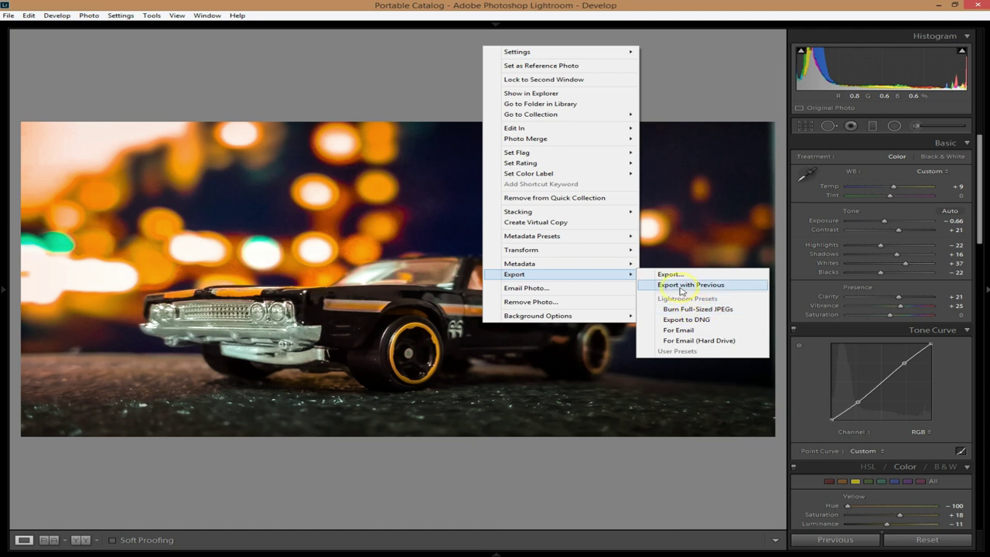
pyautogui.click(679, 285)
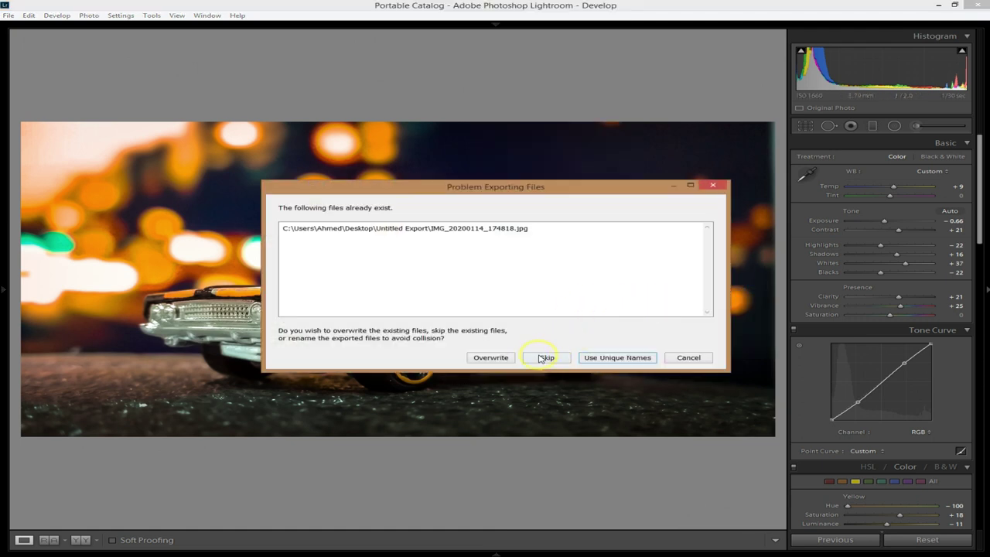
pyautogui.click(585, 357)
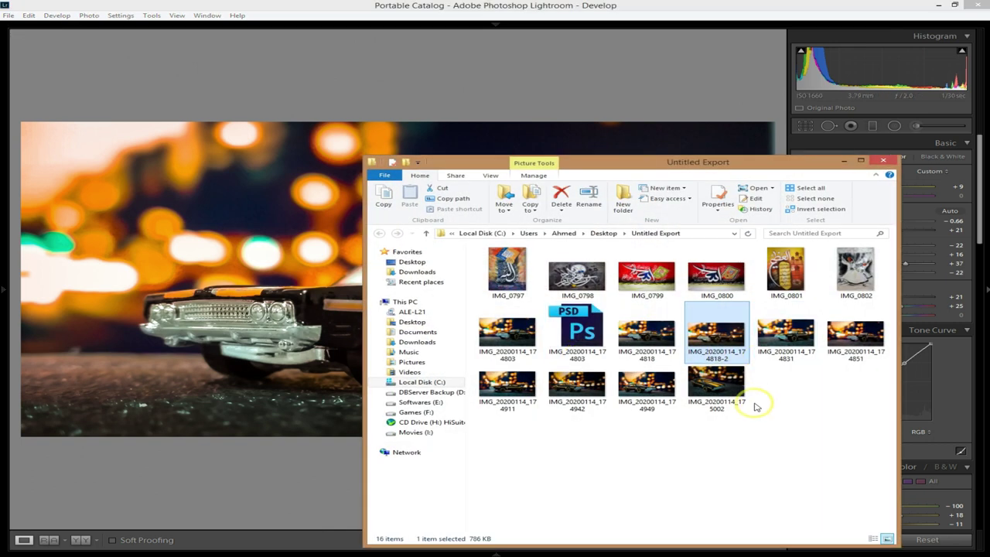
# Open IMG_20200114_174818-2 from Explorer in Windows Photo Viewer
pyautogui.doubleClick(710, 345)
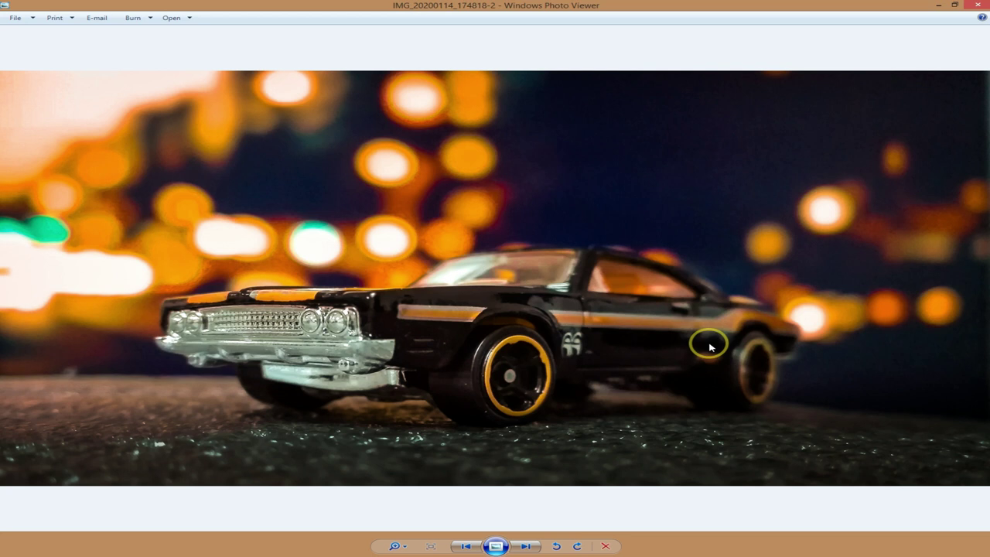